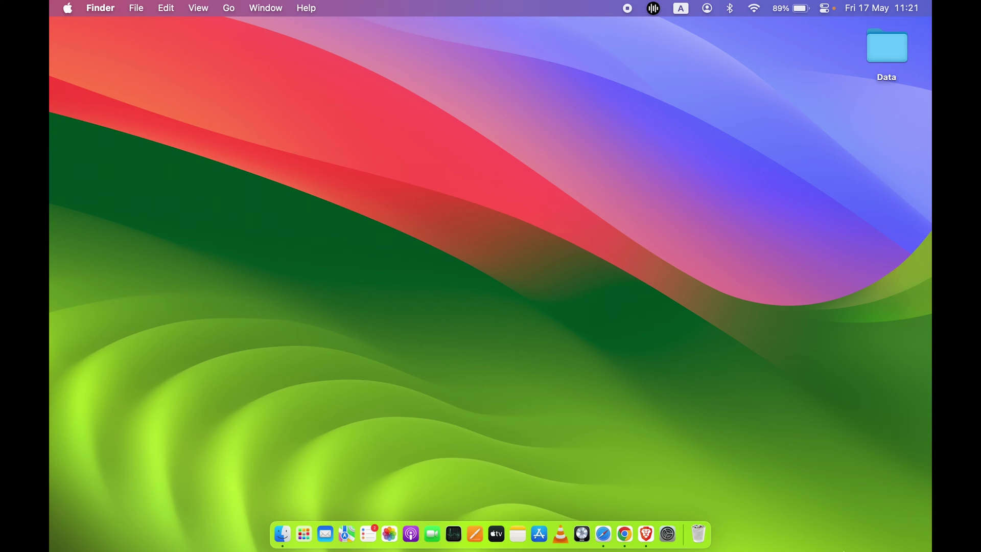
Open netflix.com in Safari
left_click(609, 540)
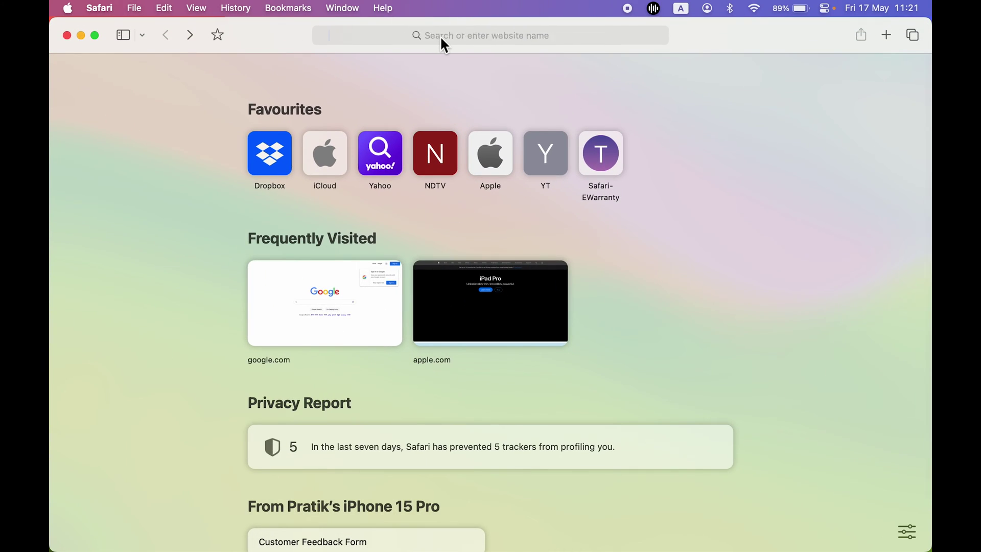
left_click(441, 37)
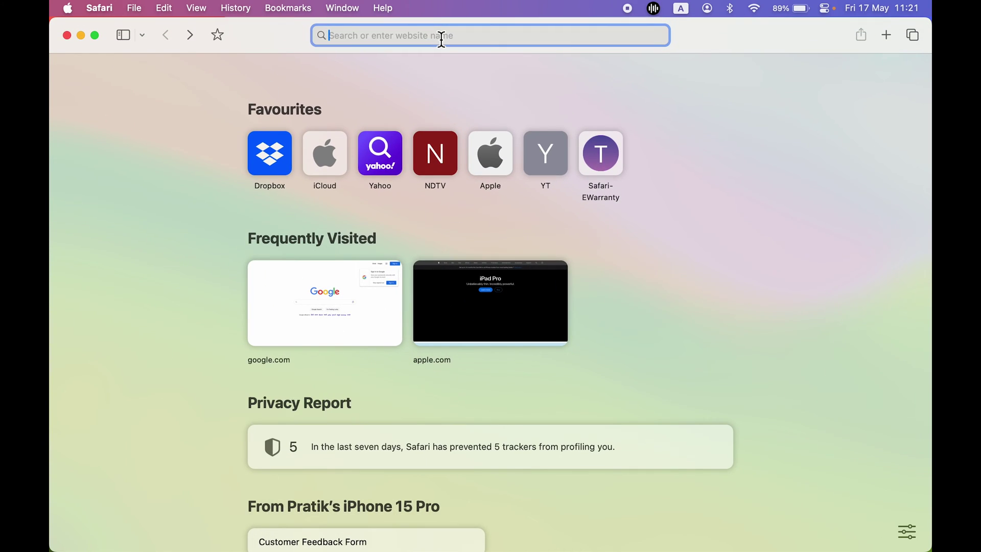
type("netflix.co")
key("Return")
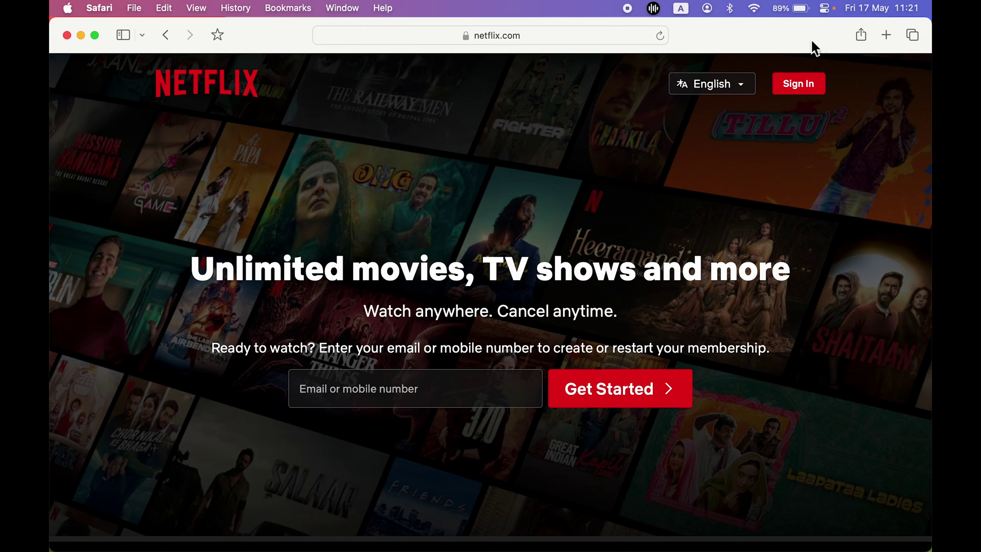
left_click_drag(791, 34, 792, 264)
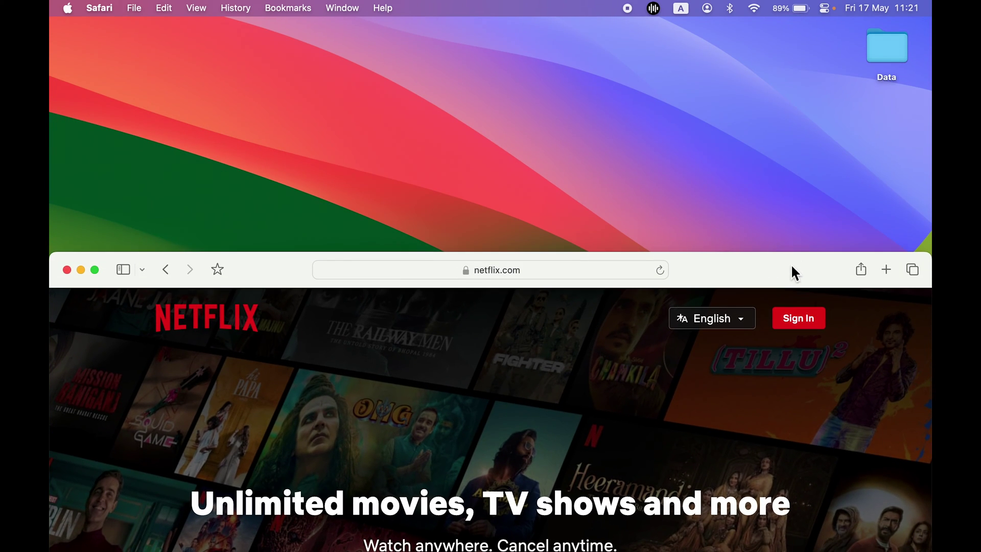
left_click(500, 271)
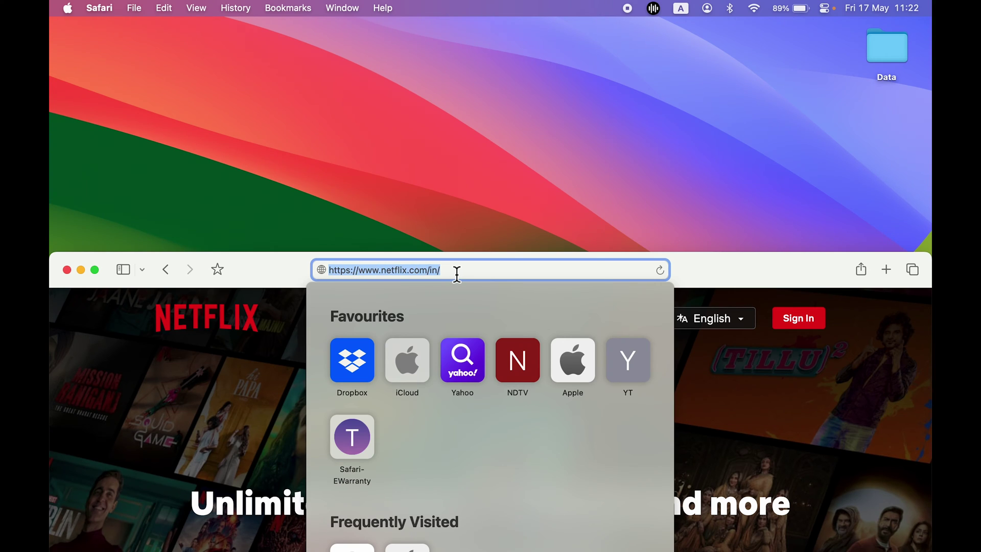
left_click_drag(431, 250, 843, 147)
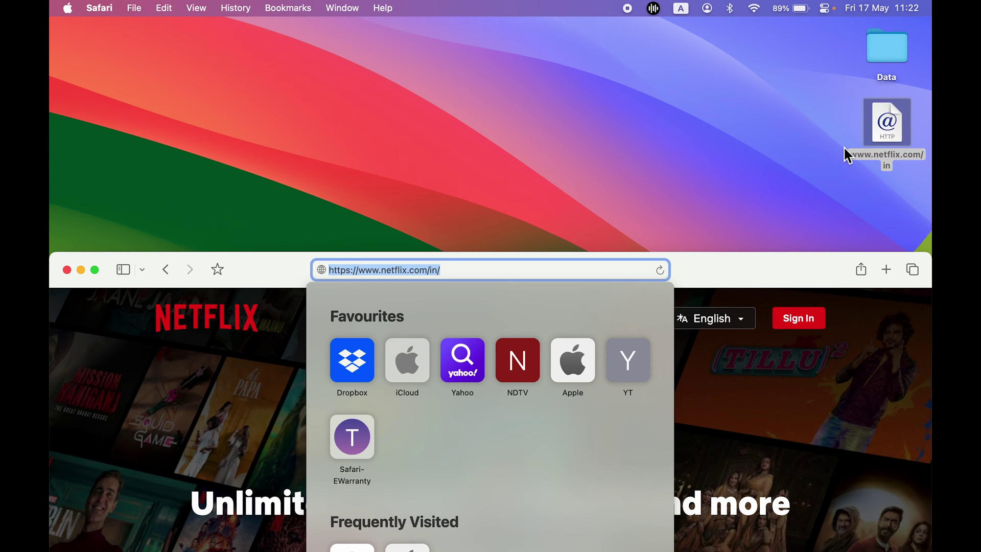
Hide Safari so the desktop with the new link file is showing
left_click(759, 270)
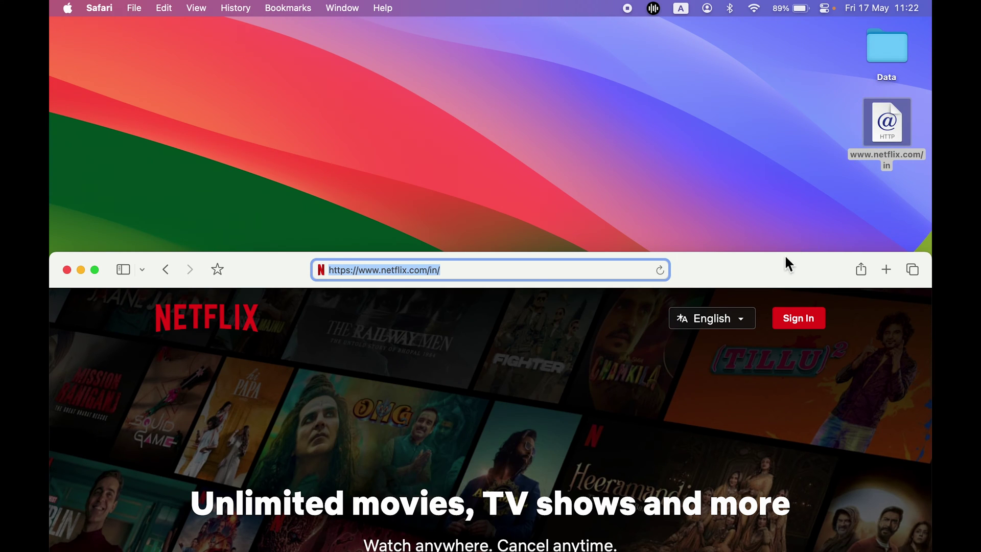
double_click(764, 273)
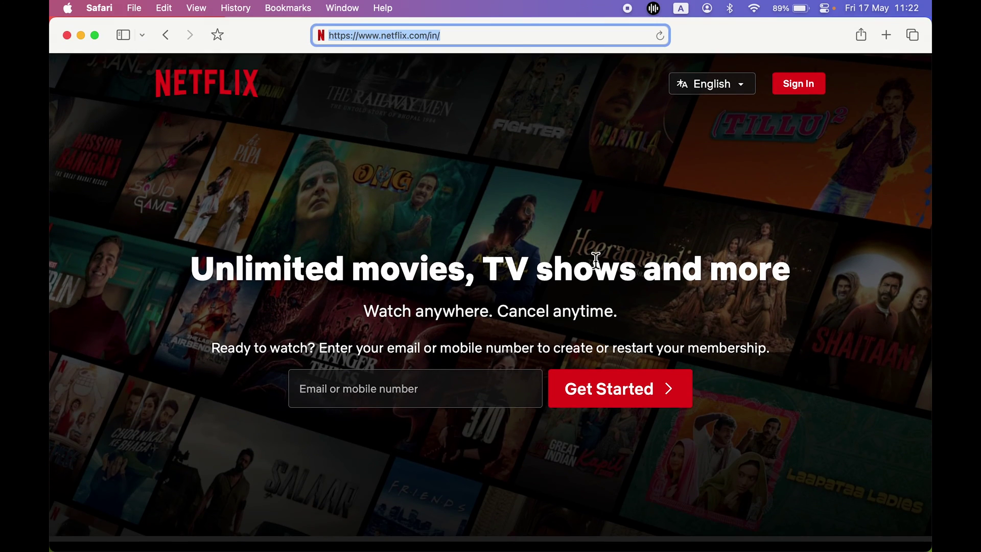
key("super+q")
left_click(837, 310)
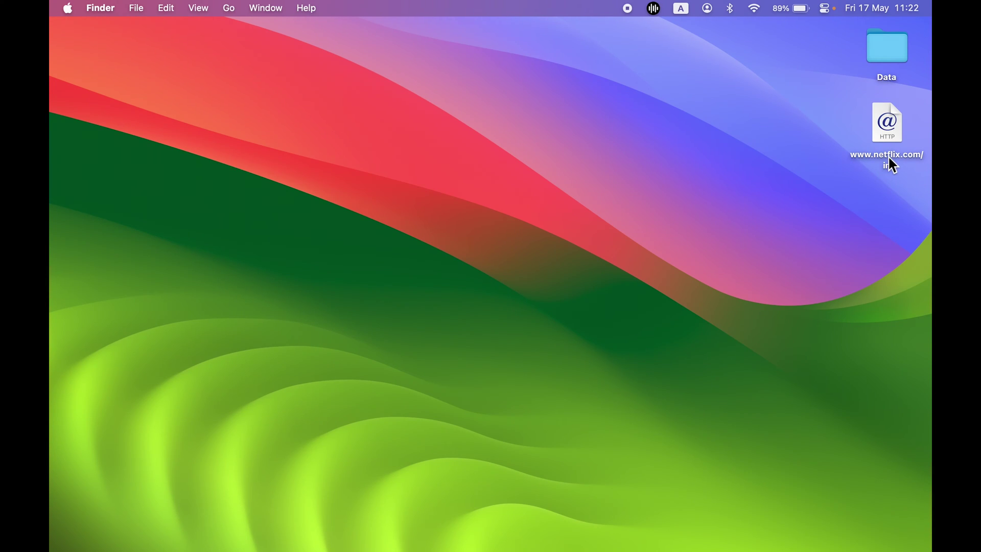
Rename the desktop link file to 'Netflix' and bring Safari back to the Netflix page
left_click(890, 160)
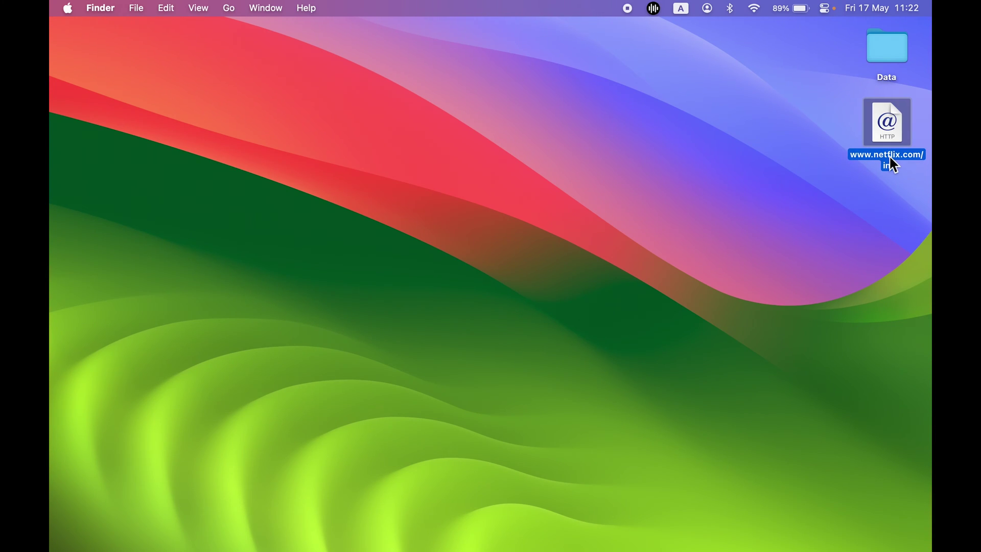
right_click(891, 163)
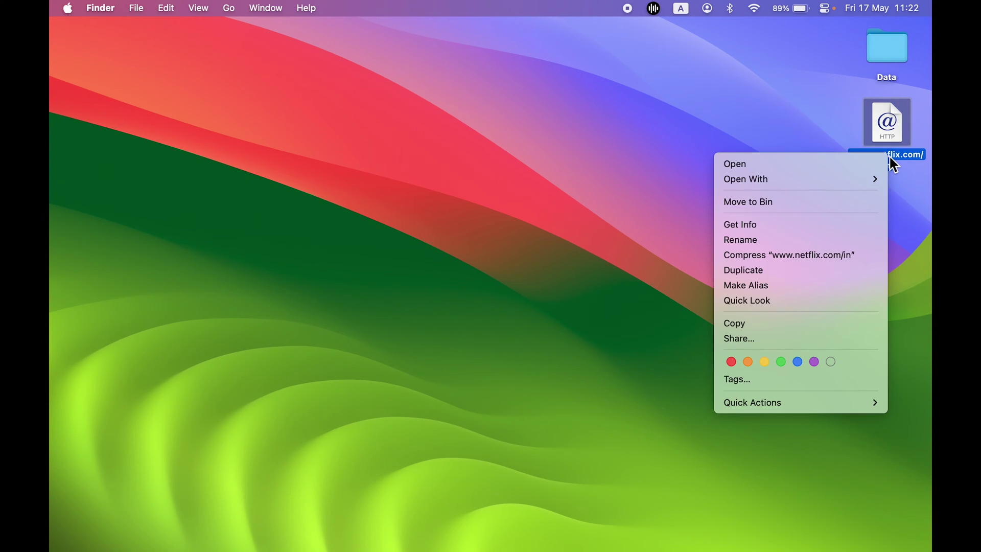
left_click(798, 241)
type("Ne")
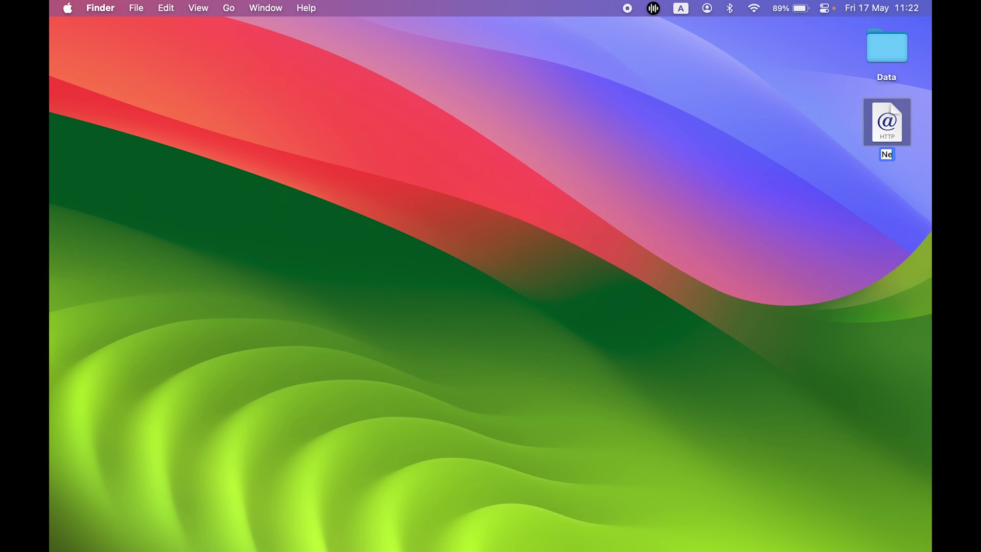
type("tflix")
key("Return")
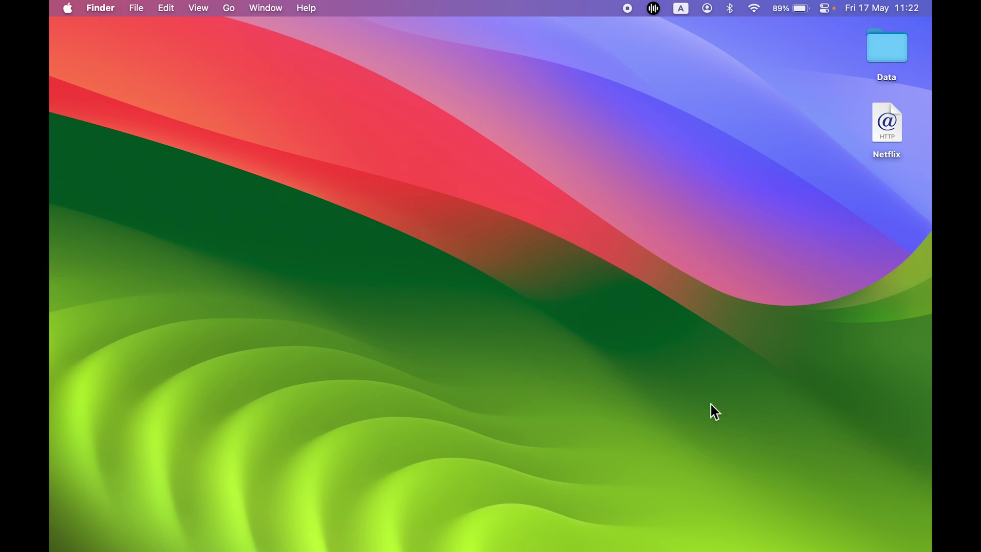
left_click(604, 534)
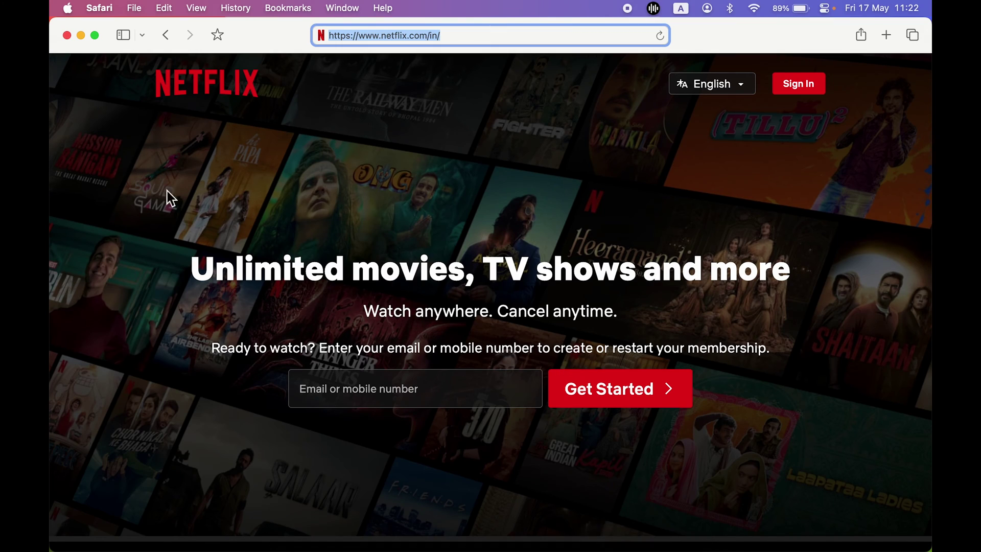
Search Google for 'icons for mac' and open the macosicons.com result
left_click(165, 35)
left_click(315, 312)
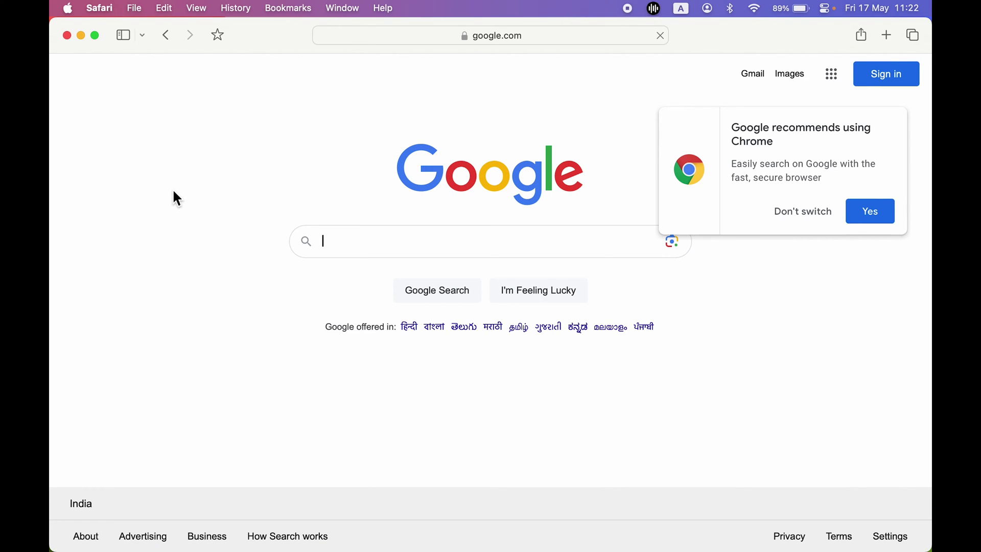
type("icon")
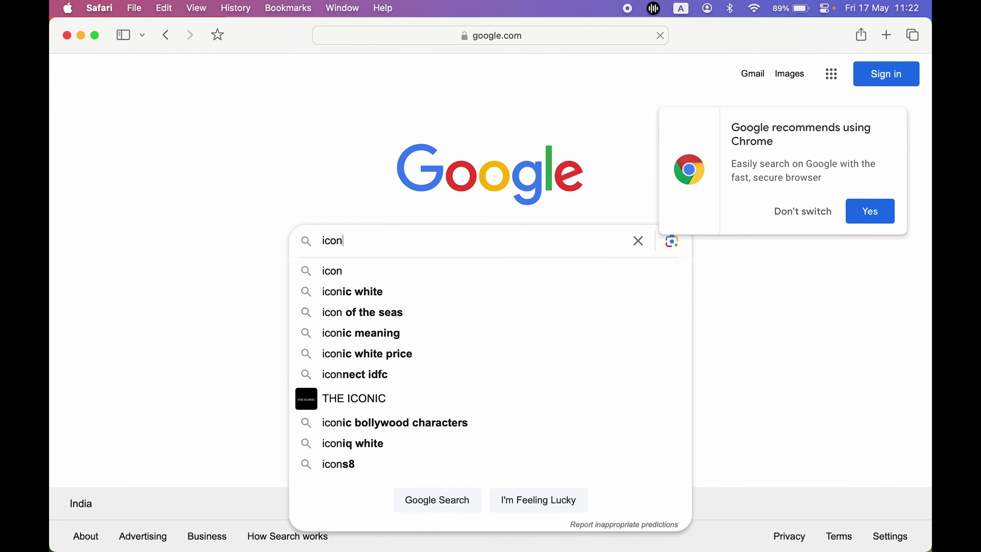
type("s for mac")
key("Return")
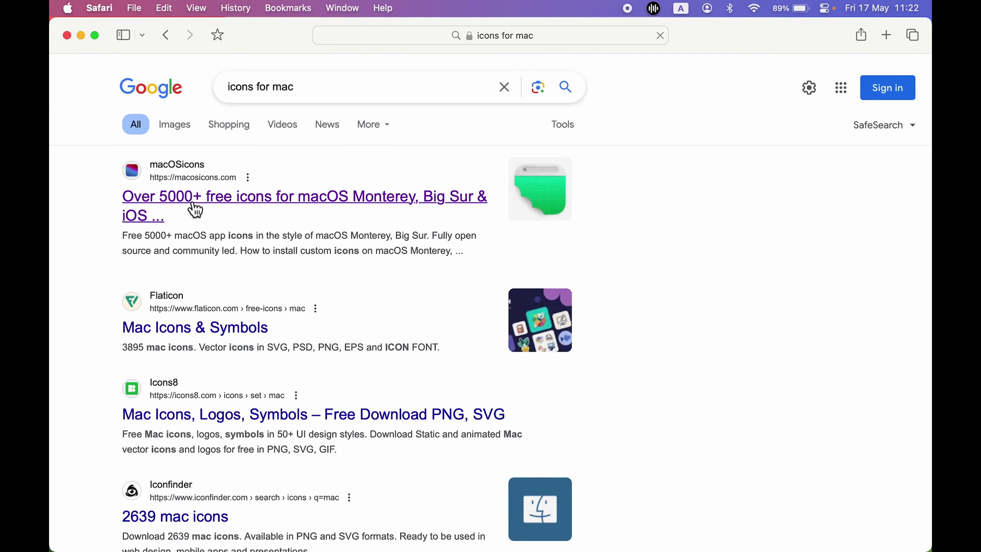
left_click(193, 207)
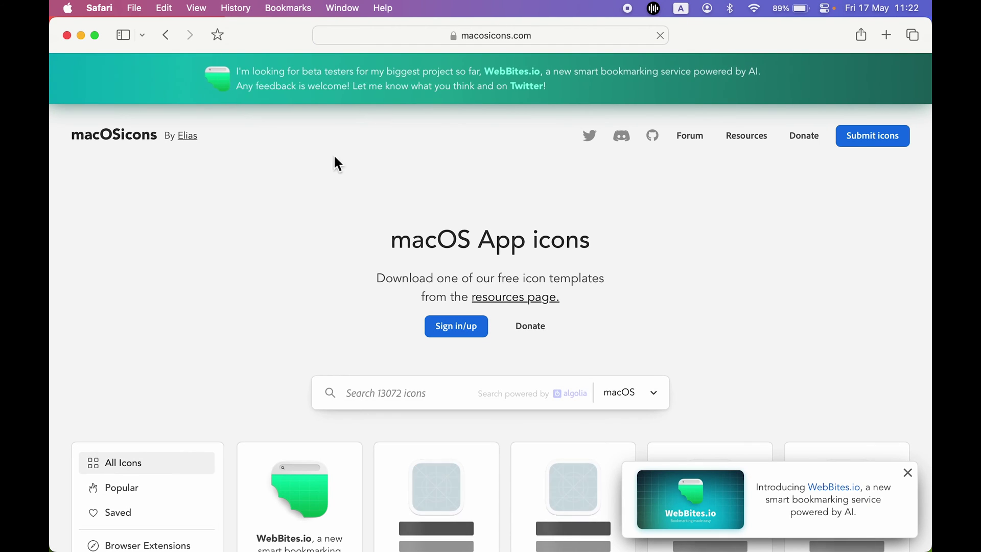
Search macOSicons for 'netflix' and download the dark Netflix icon
left_click(384, 400)
type("netflix")
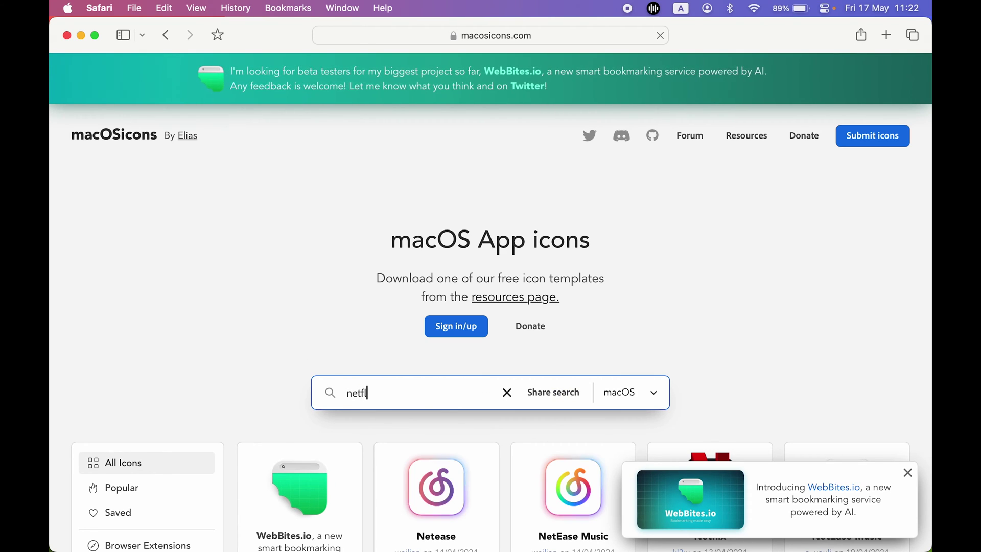
left_click(909, 473)
scroll(807, 396, "down", 5)
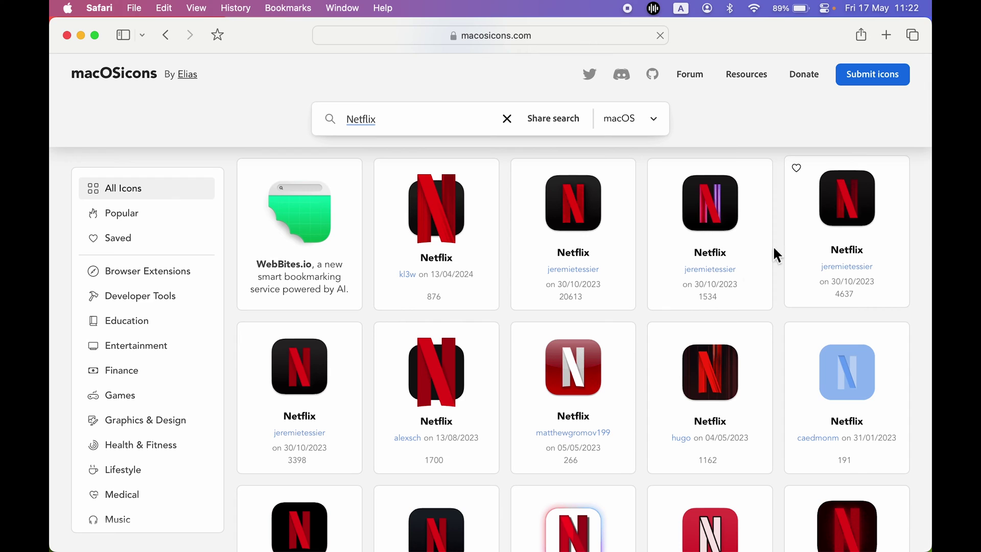
left_click(580, 213)
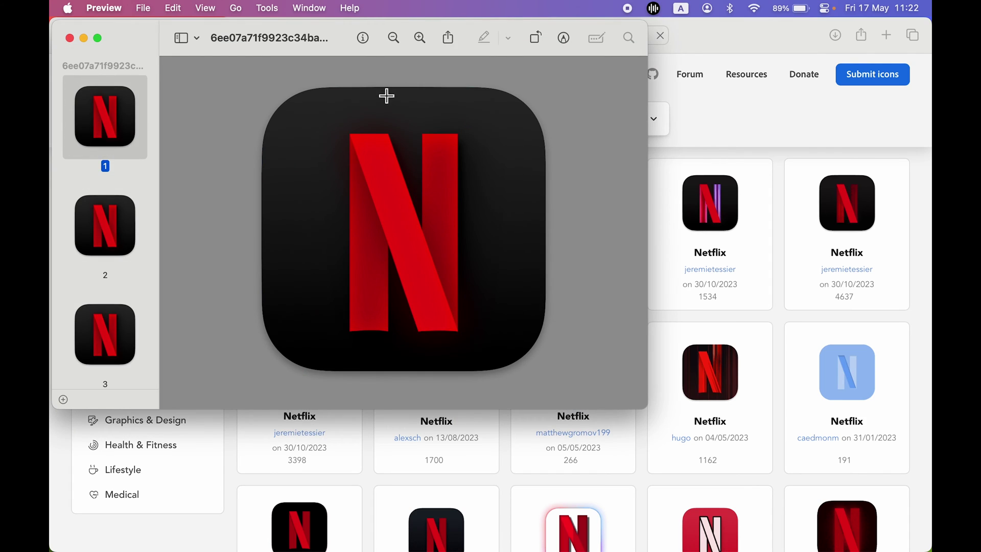
key("super+w")
Copy the Netflix icon image and open the Info window for the desktop Netflix shortcut
right_click(560, 196)
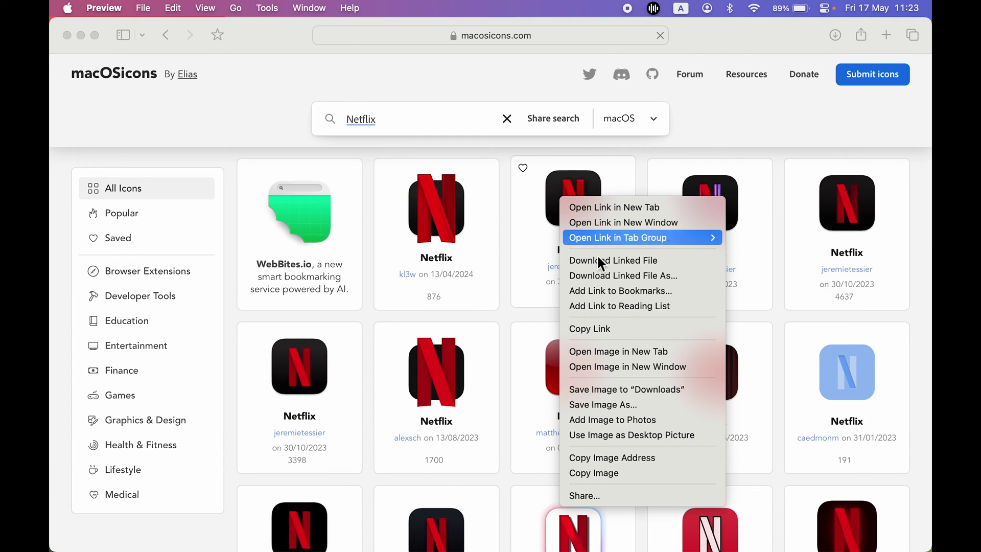
left_click(609, 472)
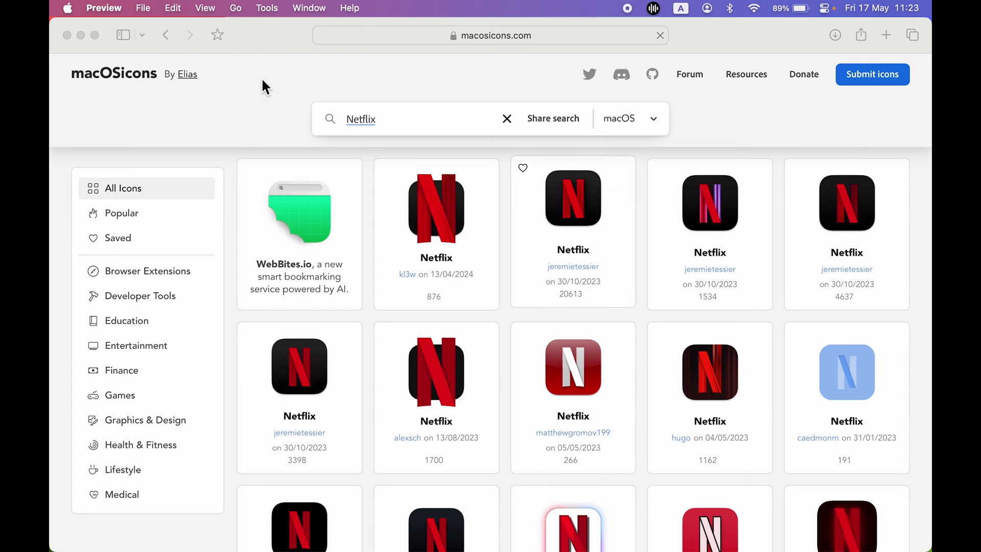
left_click(81, 35)
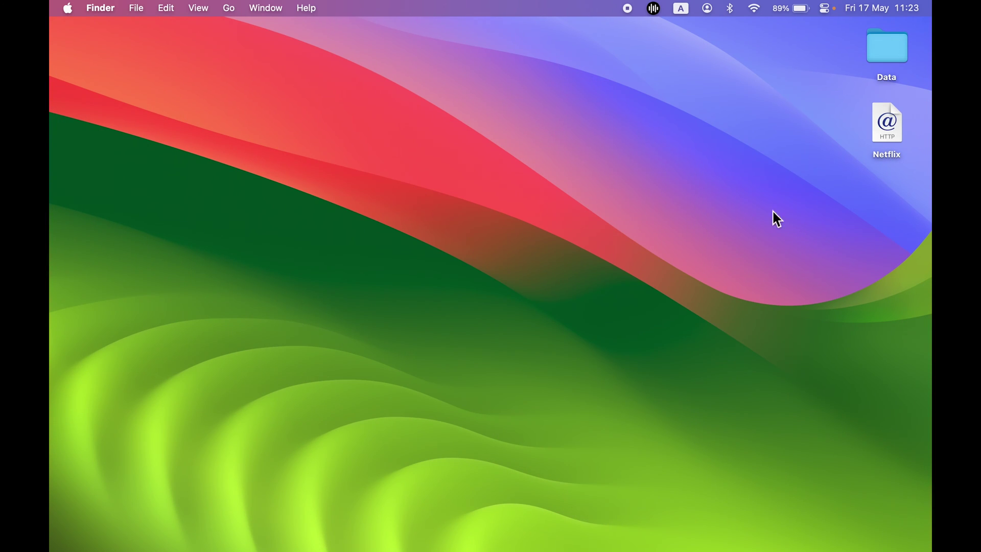
left_click(901, 148)
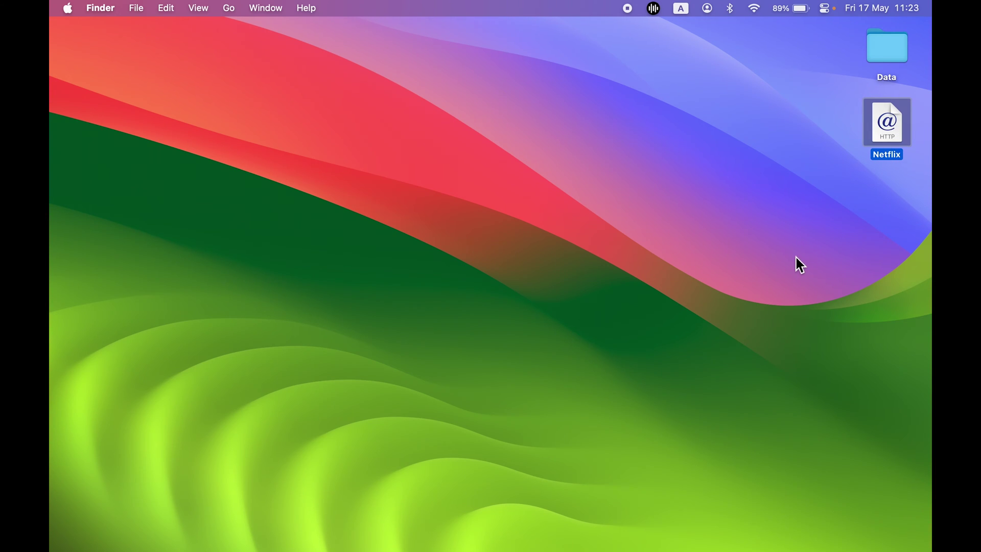
key("super+i")
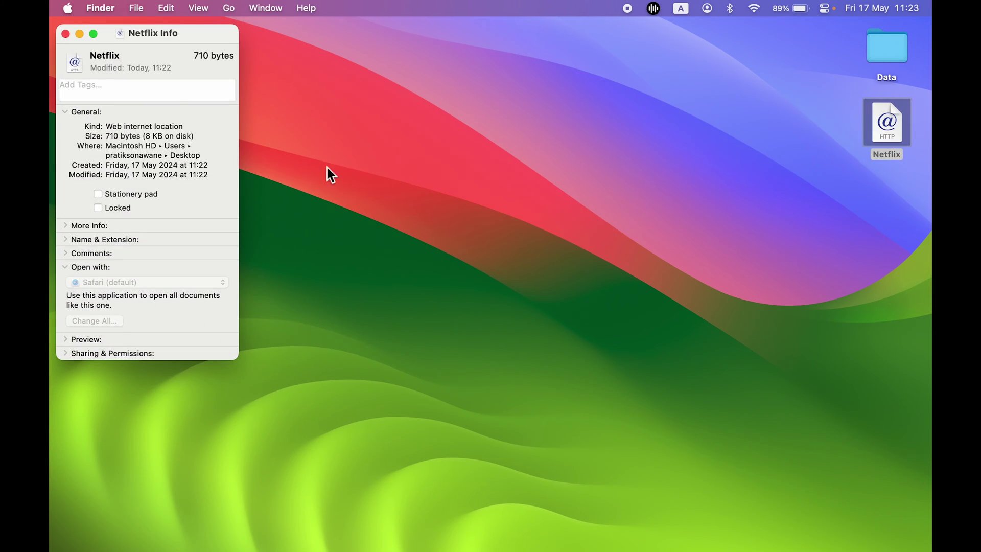
Paste the copied red Netflix logo as the shortcut's icon in its Info window, then close it
left_click(156, 32)
left_click_drag(156, 33, 471, 87)
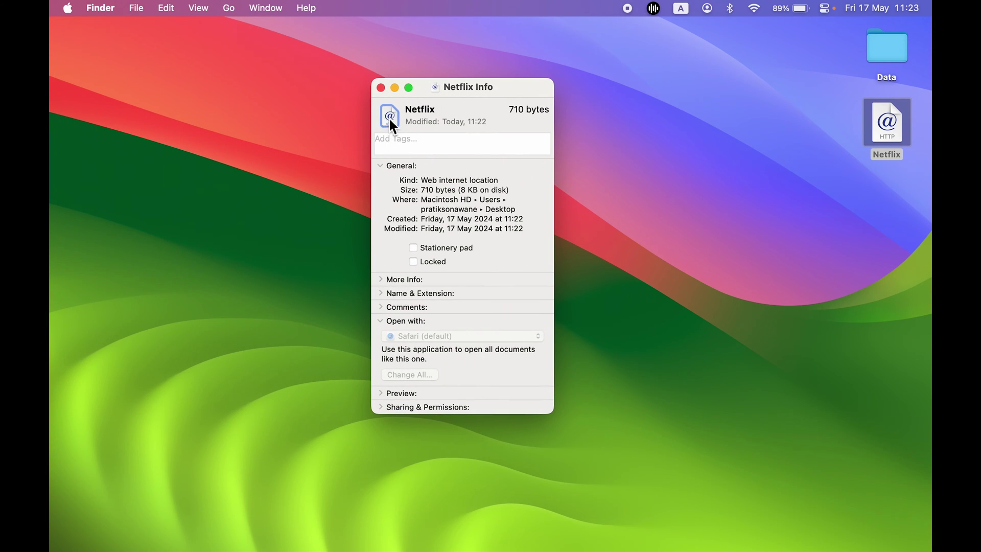
key("super+v")
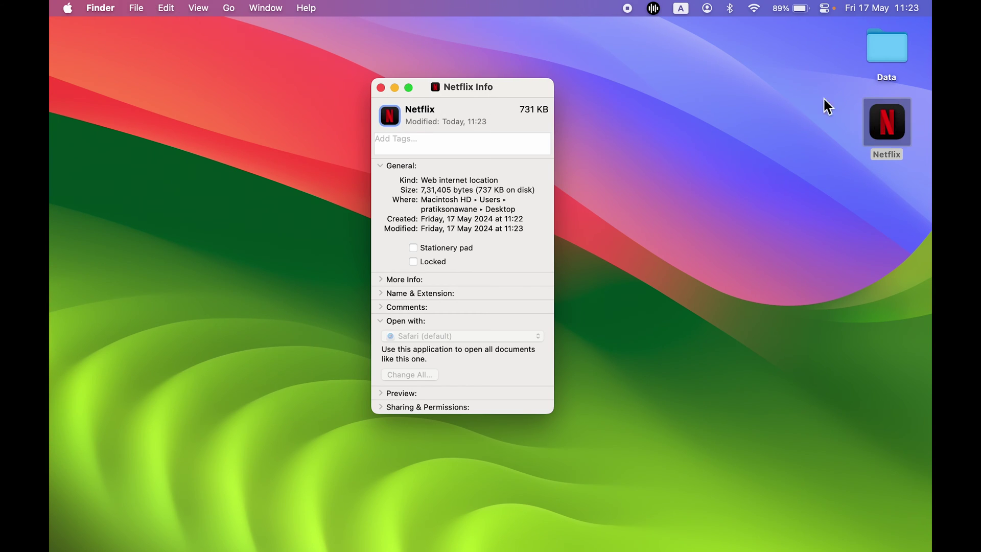
left_click(381, 87)
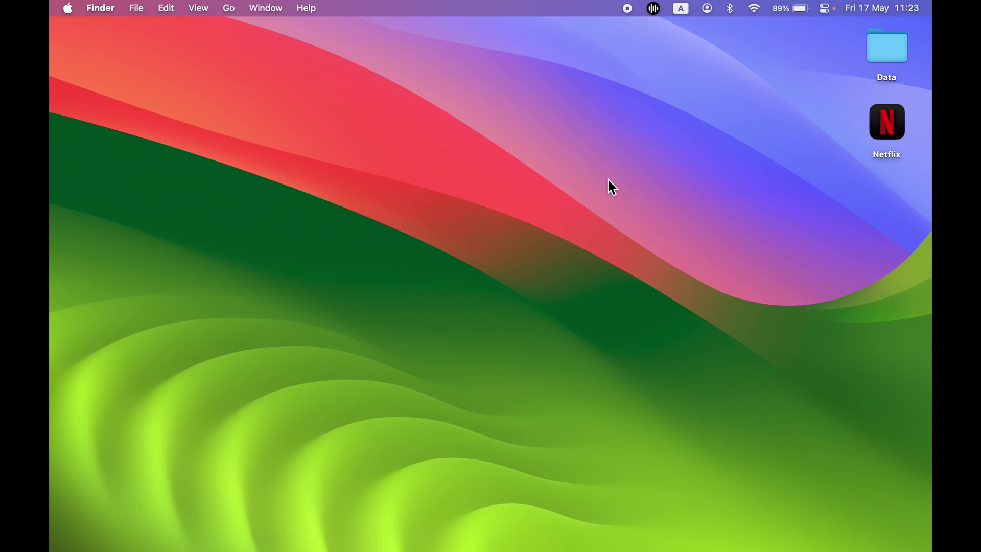
Test the Netflix shortcut, which opens netflix.com/in in Chrome, then close the tab and minimise Chrome
double_click(891, 156)
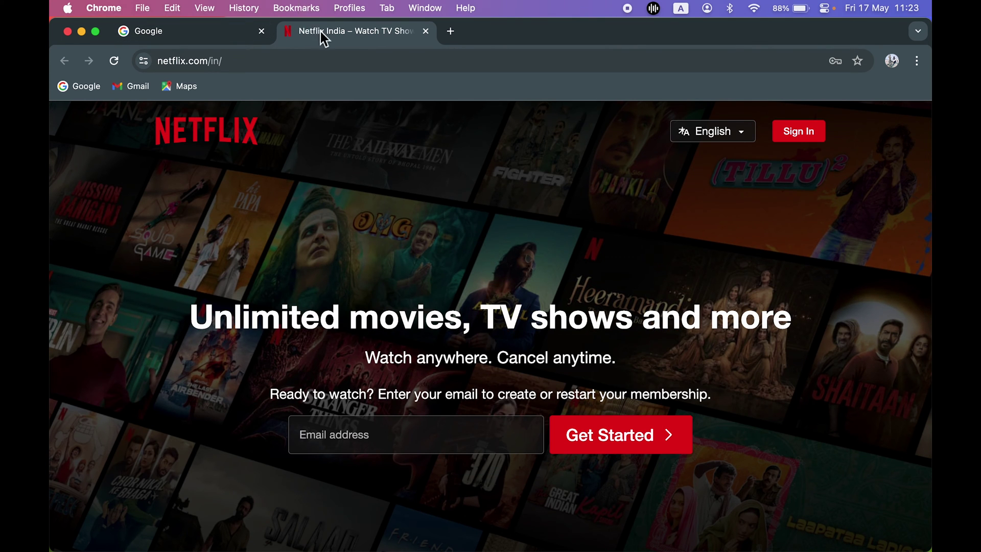
left_click(425, 32)
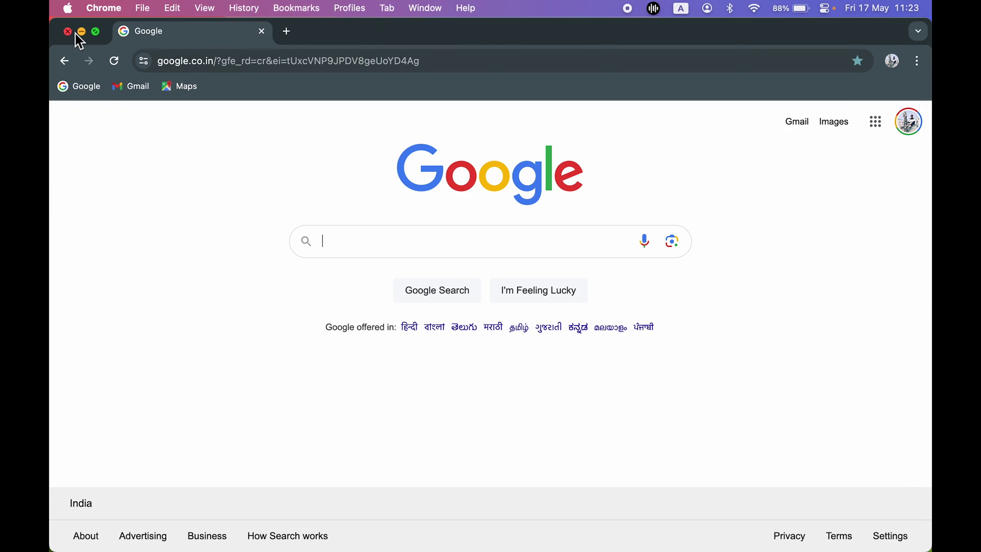
left_click(81, 32)
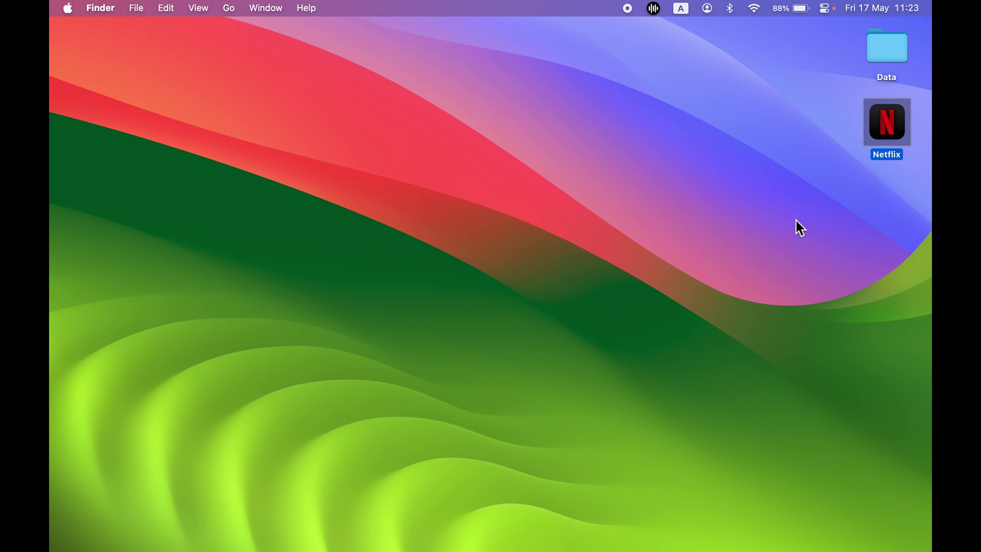
left_click(906, 153)
Delete the Netflix desktop shortcut, browse the Launchpad pages, and return to Safari
left_click(889, 155)
key("super+BackSpace")
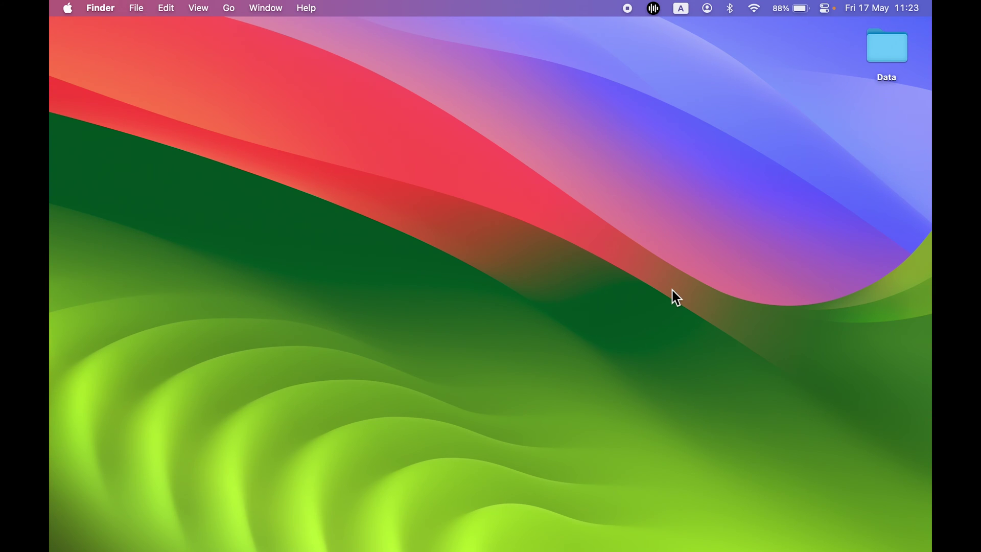
key("F4")
scroll(651, 422, "right", 3)
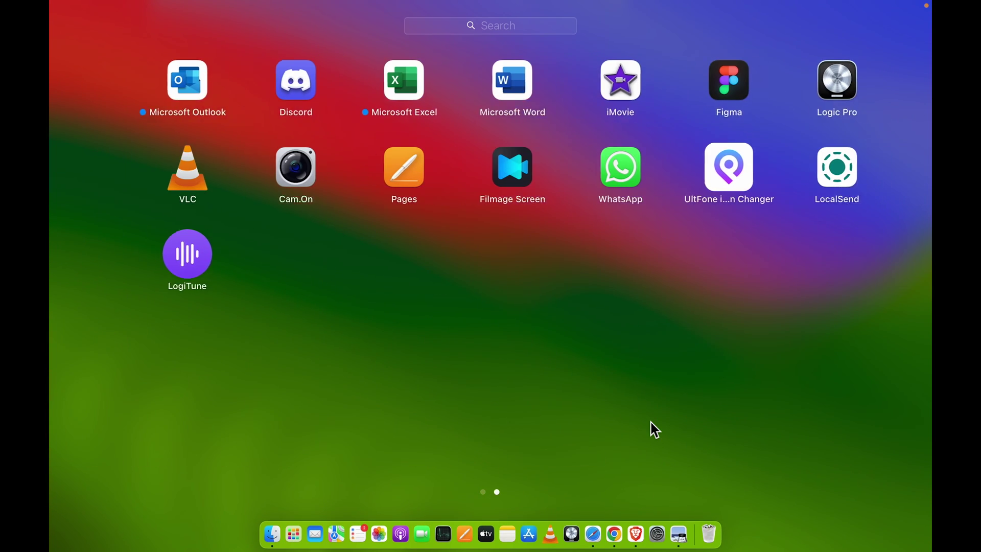
scroll(412, 351, "left", 3)
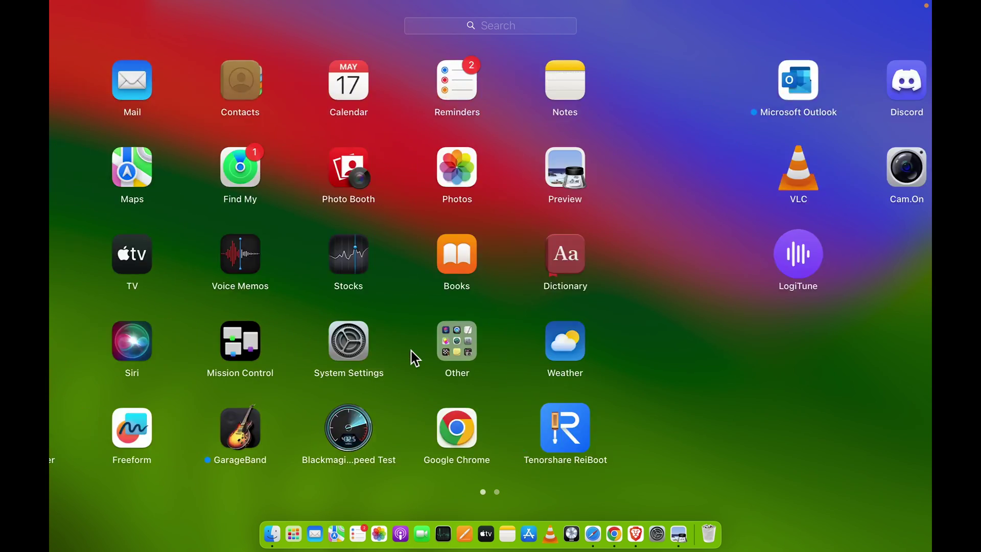
left_click(879, 458)
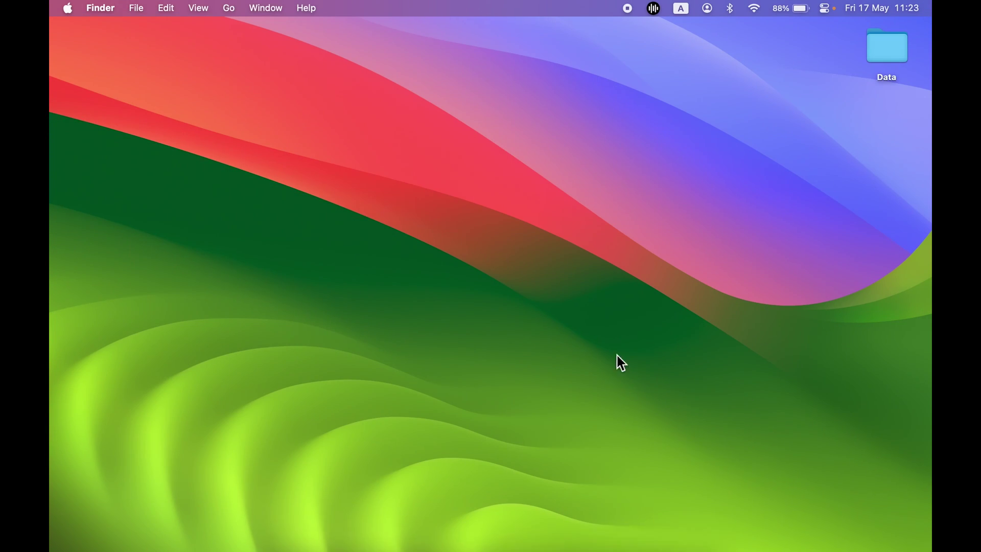
left_click(591, 536)
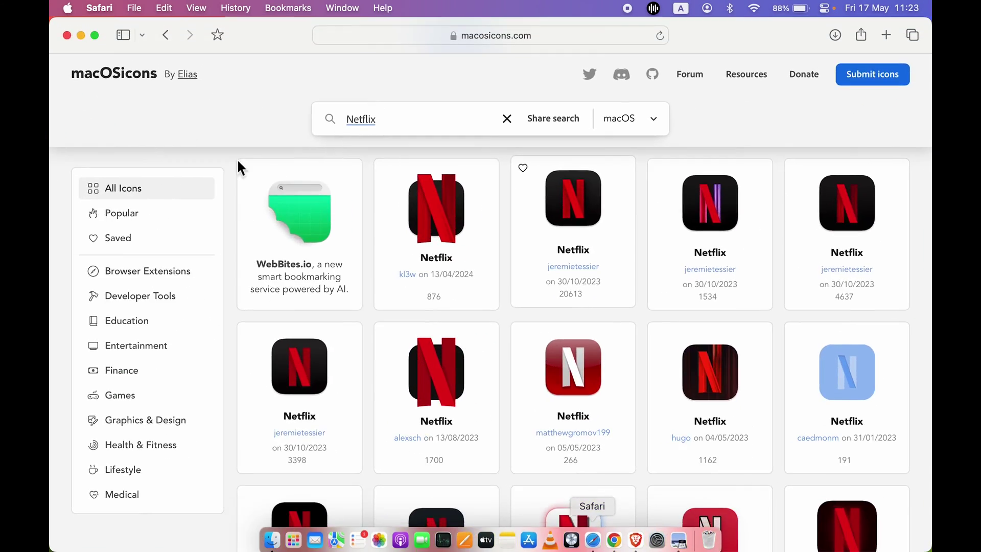
Replace the macOSicons tab with a new tab loading netflix.com
left_click(886, 34)
left_click(116, 61)
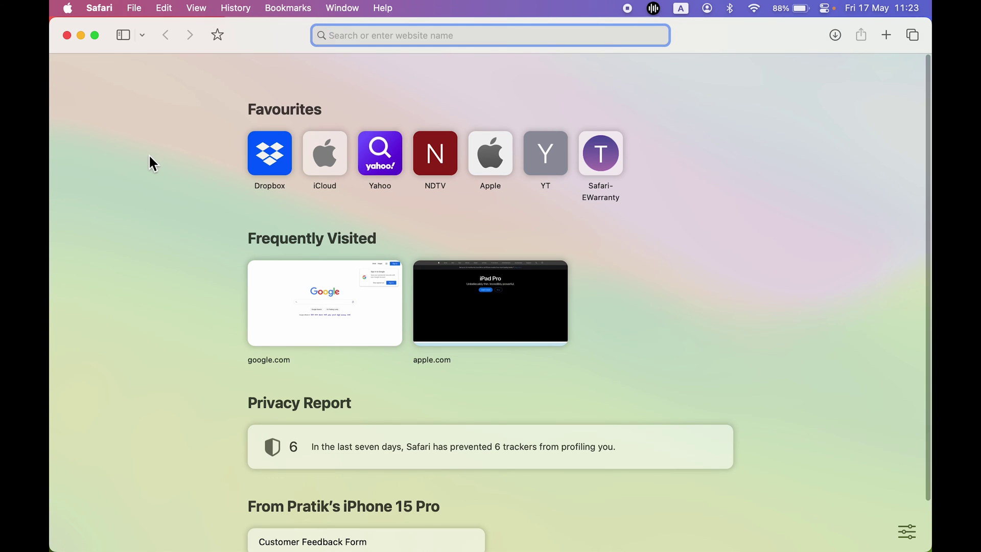
type("netflix")
key("Return")
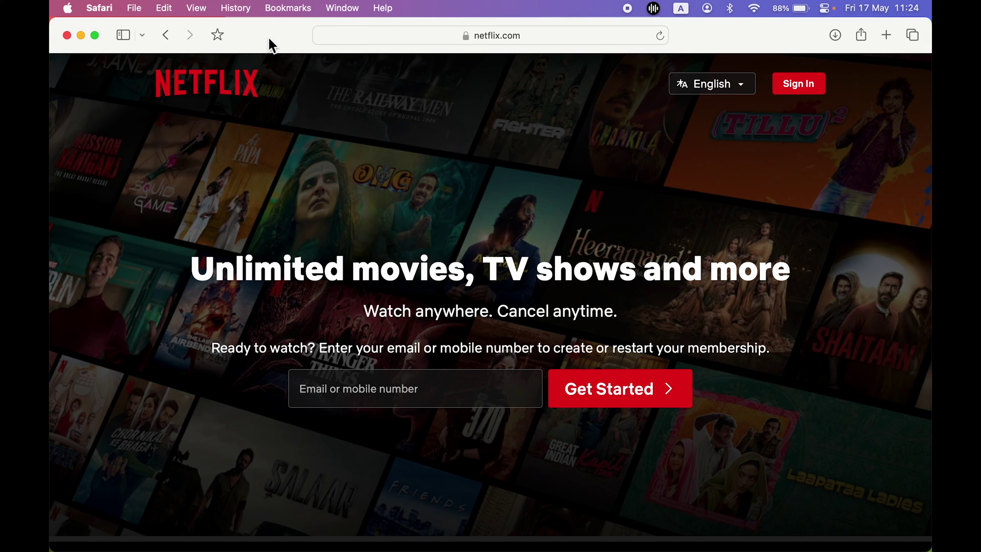
left_click(134, 8)
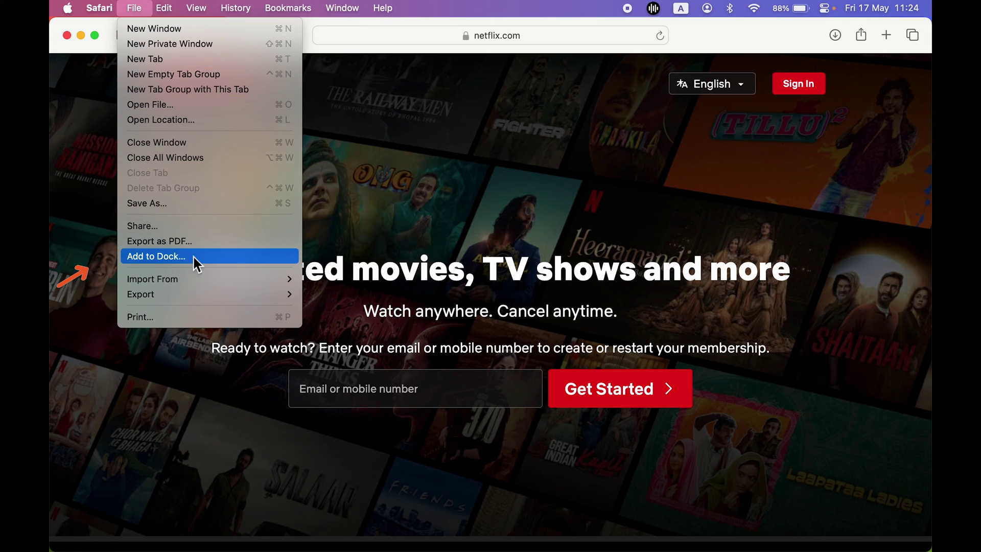
left_click(209, 259)
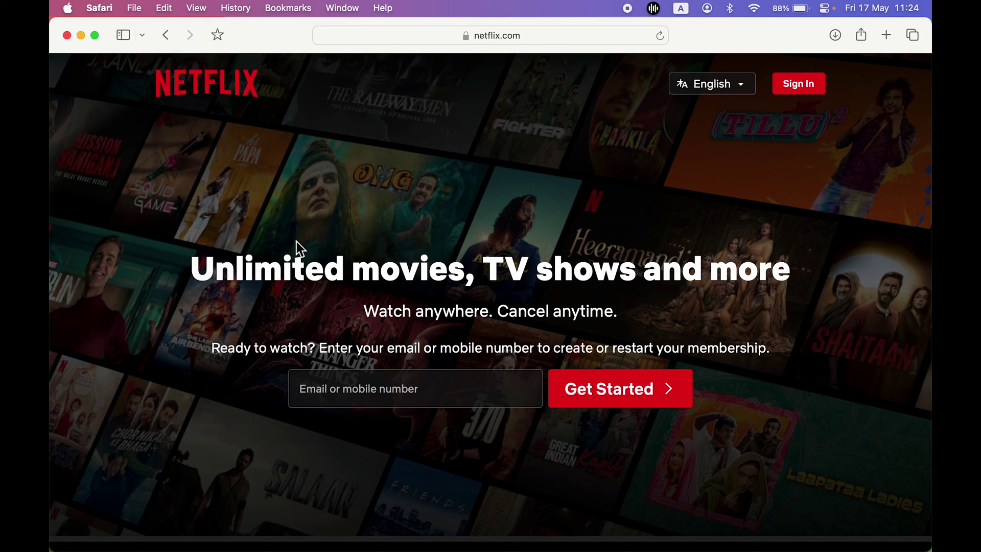
left_click(133, 8)
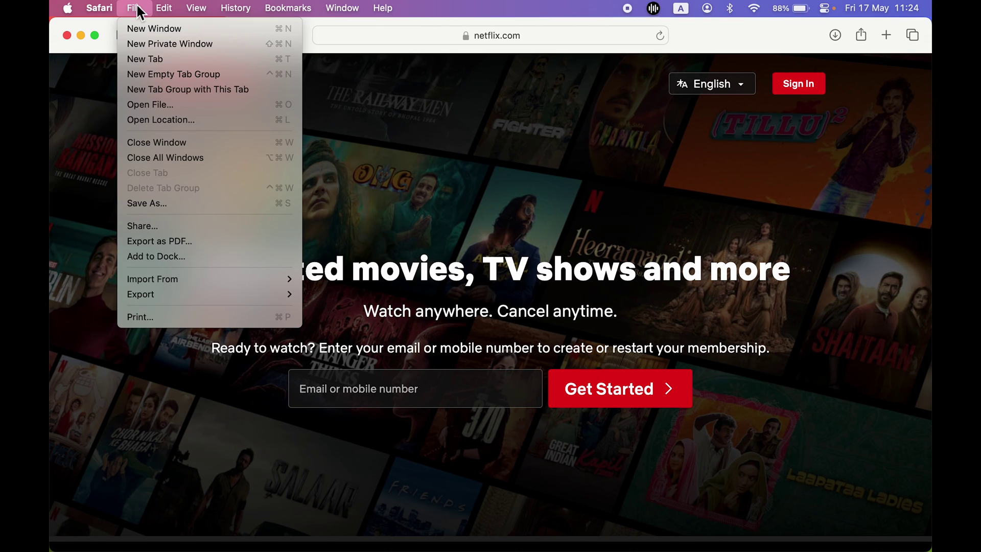
left_click(153, 258)
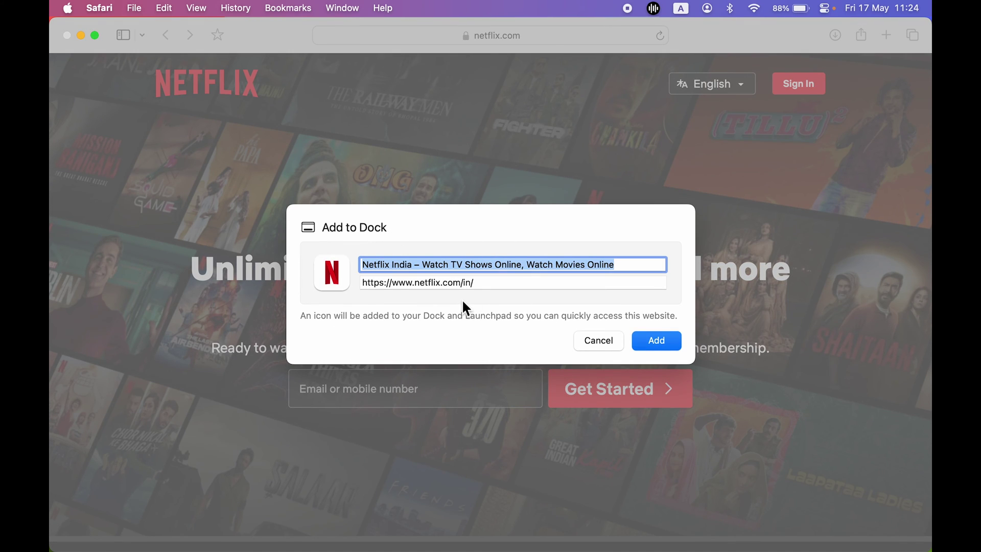
type("Netflix")
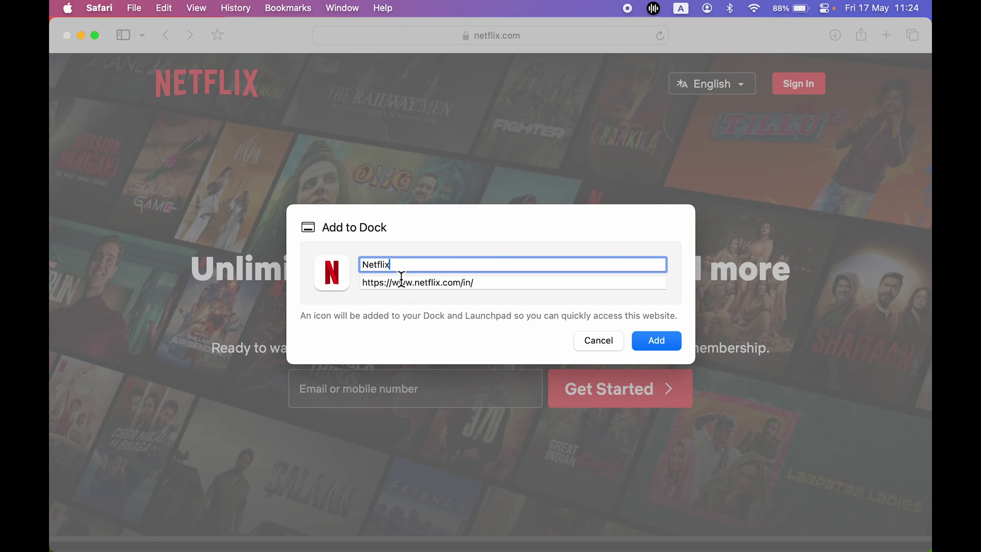
left_click(666, 347)
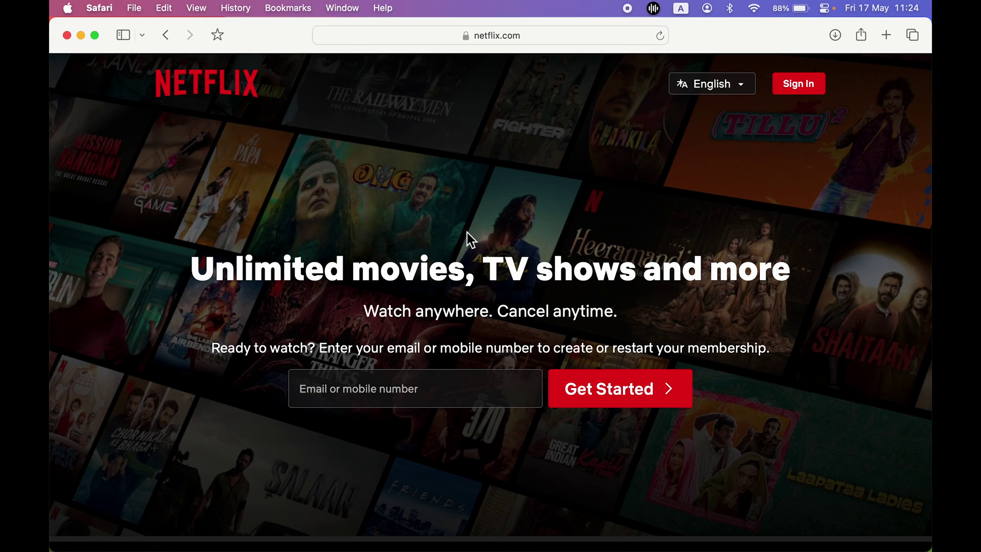
Find the Netflix web app on Launchpad's second page and launch it from the Dock
mouse_move(581, 549)
key("super+q")
key("F4")
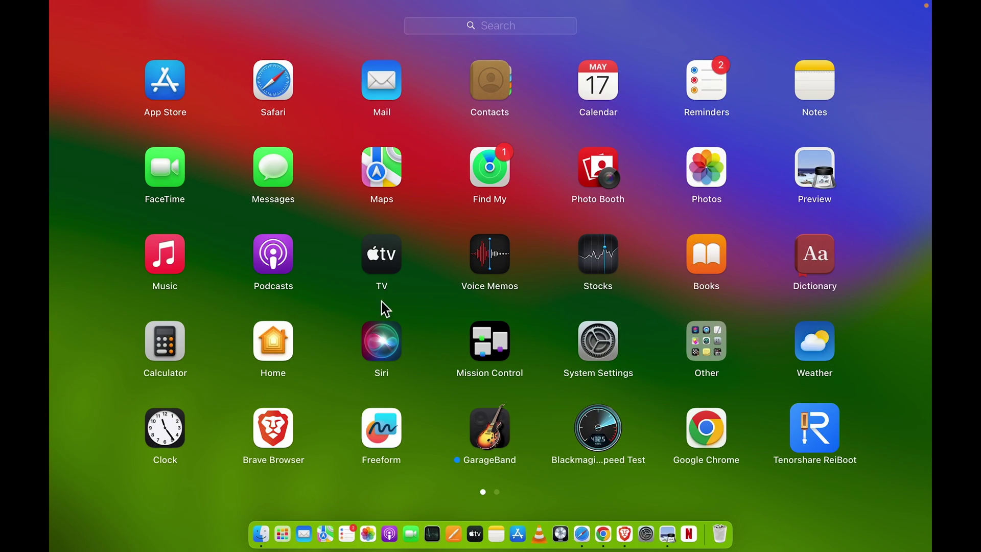
scroll(722, 360, "right", 3)
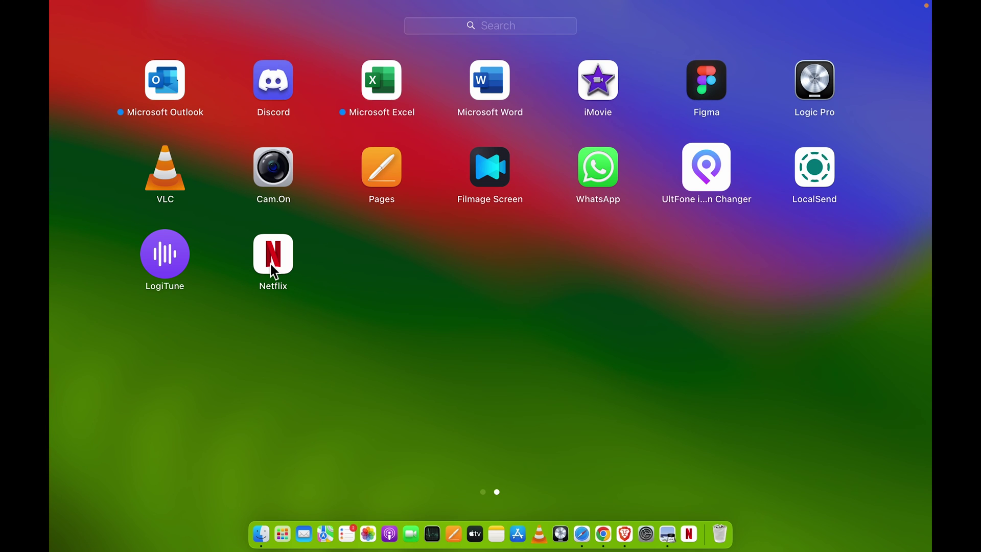
left_click(689, 544)
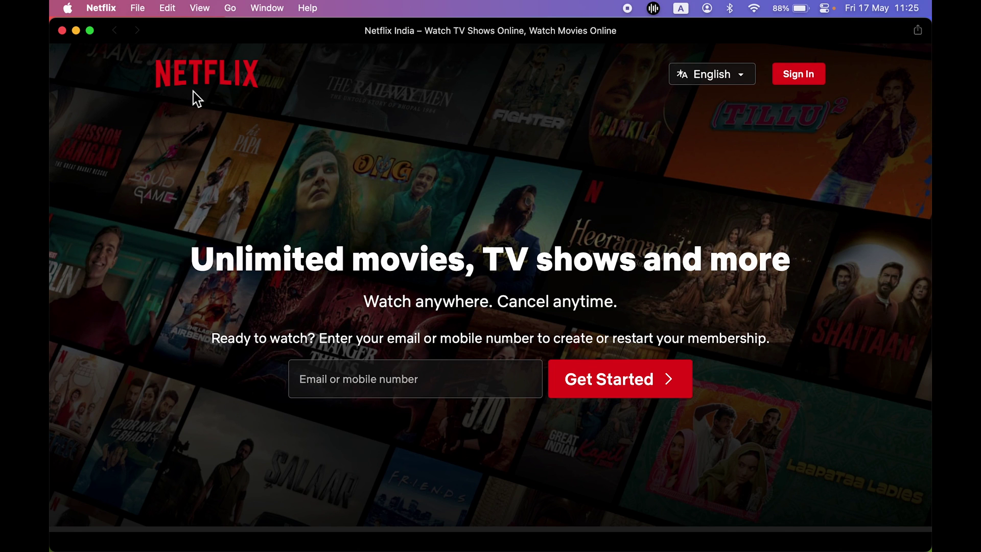
Quit the Netflix web app, remove its icon from the Dock, then briefly check Launchpad
key("super+q")
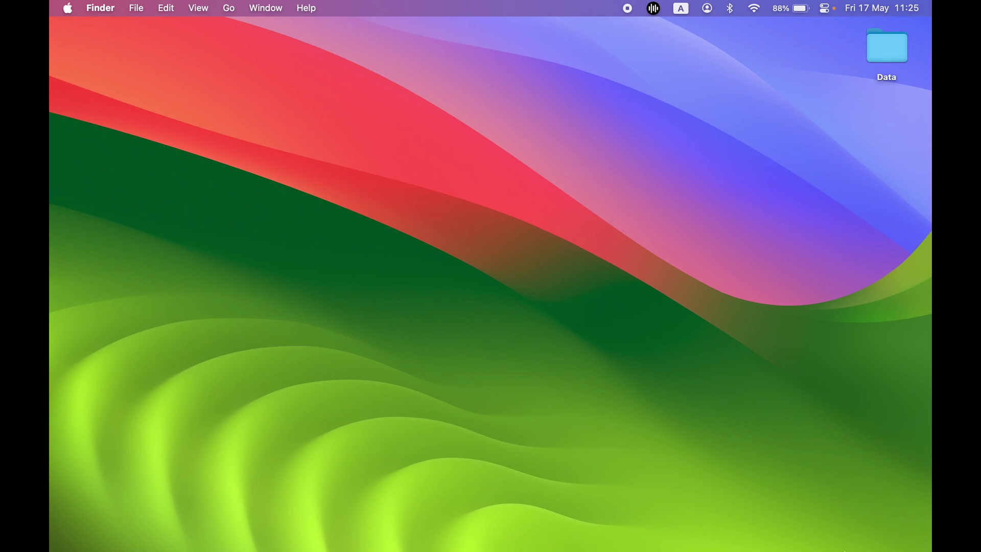
mouse_move(708, 547)
left_click_drag(691, 538, 708, 503)
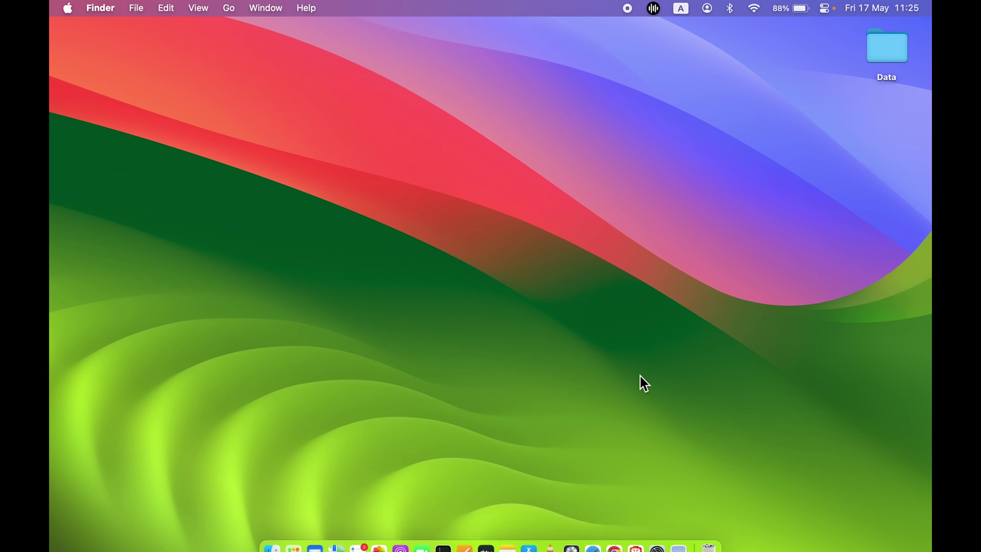
key("F4")
key("Escape")
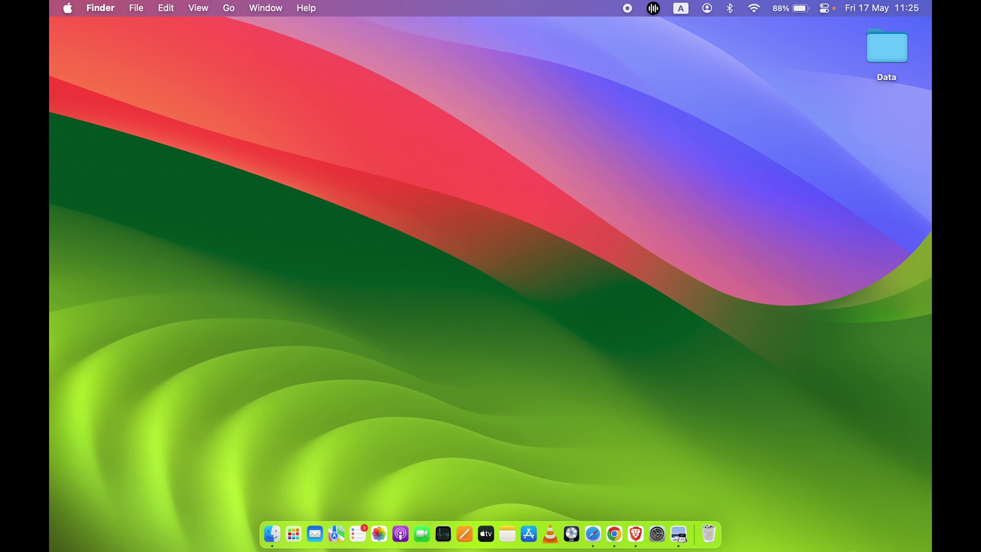